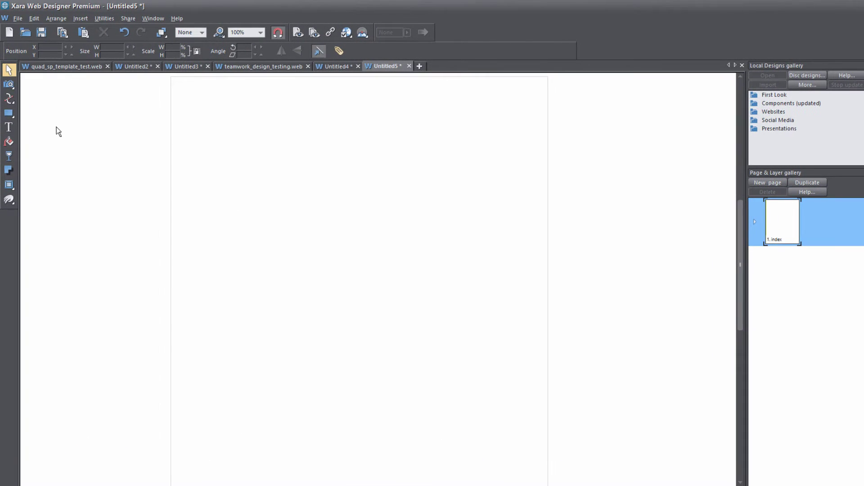
- Activate the QuickShape tool and open its Insert list of ready-made shapes
mouse_move(11, 116)
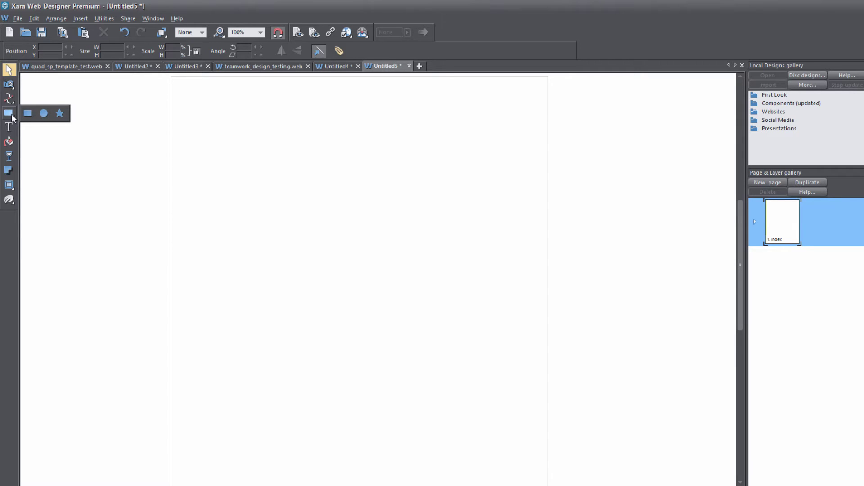
click(60, 113)
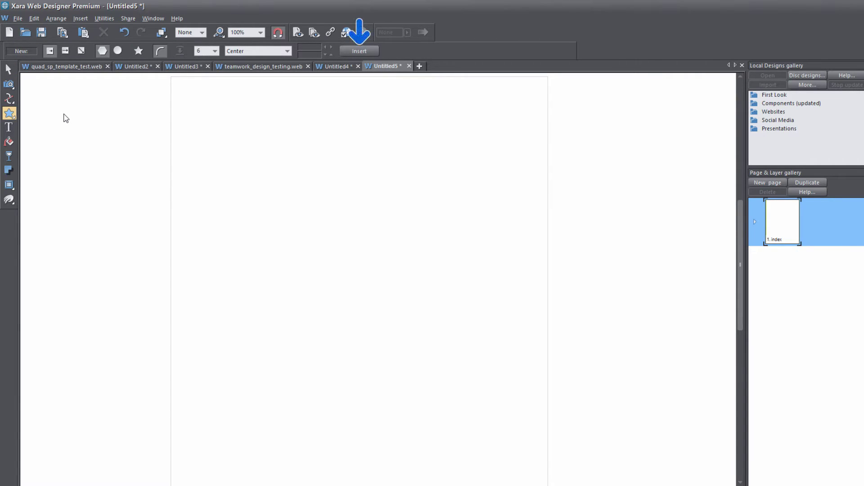
click(354, 52)
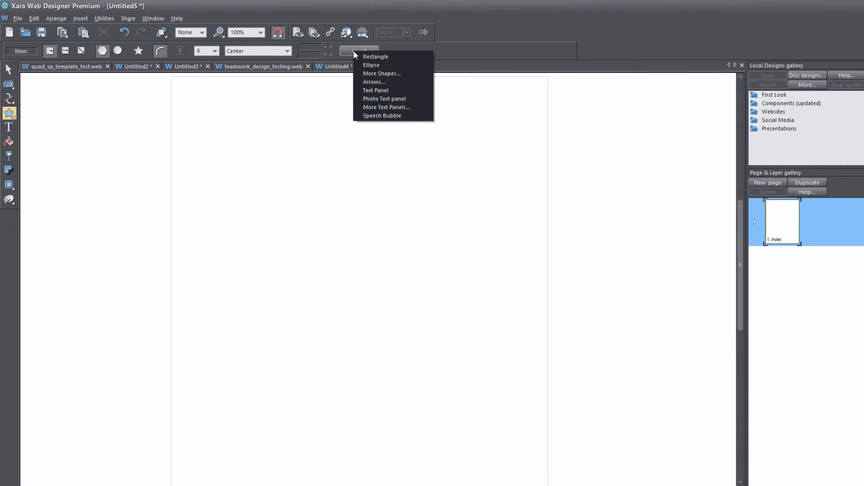
- Insert a grey rounded Rectangle quick shape onto the page
click(390, 58)
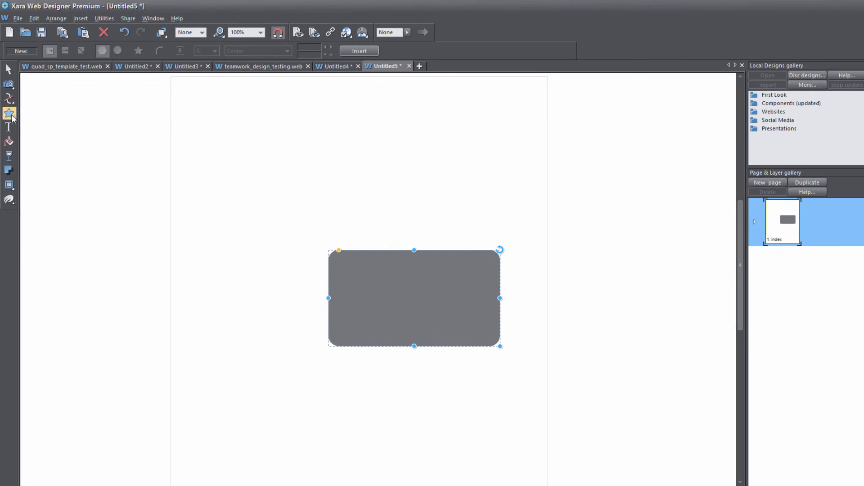
- Draw a smaller rounded rectangle, about 223 × 151 px, above the first and adjust its corner rounding
click(28, 118)
drag(322, 155, 442, 225)
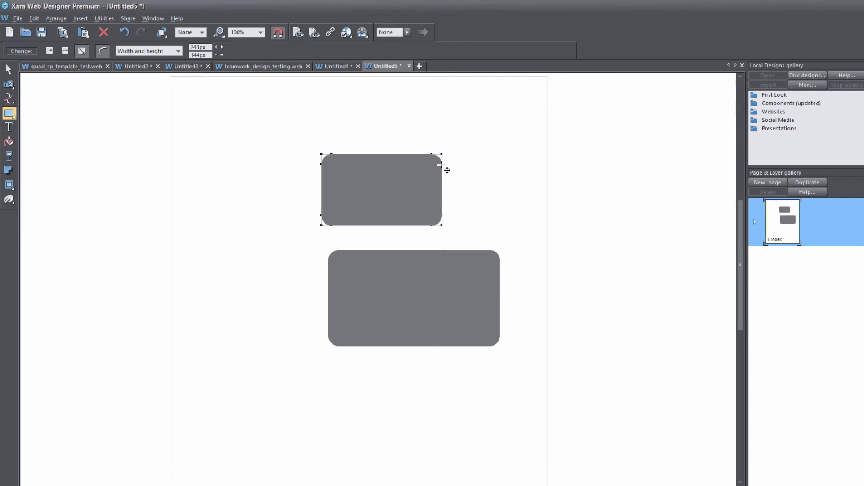
mouse_move(440, 164)
mouse_down()
mouse_move(442, 184)
mouse_move(441, 156)
mouse_move(488, 160)
mouse_move(441, 156)
mouse_move(440, 83)
mouse_move(428, 180)
mouse_move(436, 174)
mouse_move(427, 140)
mouse_move(414, 141)
mouse_move(414, 111)
mouse_move(472, 150)
mouse_move(425, 145)
mouse_move(434, 152)
mouse_up()
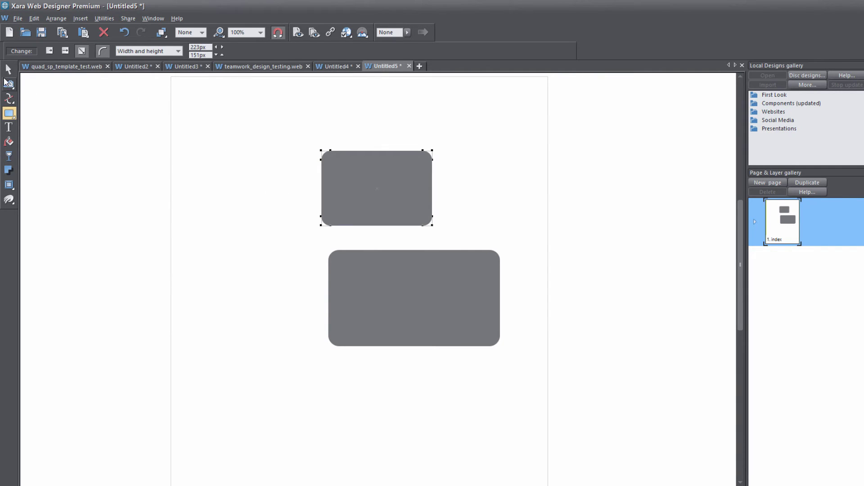
- Reposition the top rectangle and enlarge it from its corner
click(8, 73)
drag(363, 191, 275, 129)
mouse_move(349, 190)
mouse_down()
mouse_move(412, 243)
mouse_move(326, 177)
mouse_move(399, 245)
mouse_move(352, 203)
mouse_up()
drag(328, 170, 378, 202)
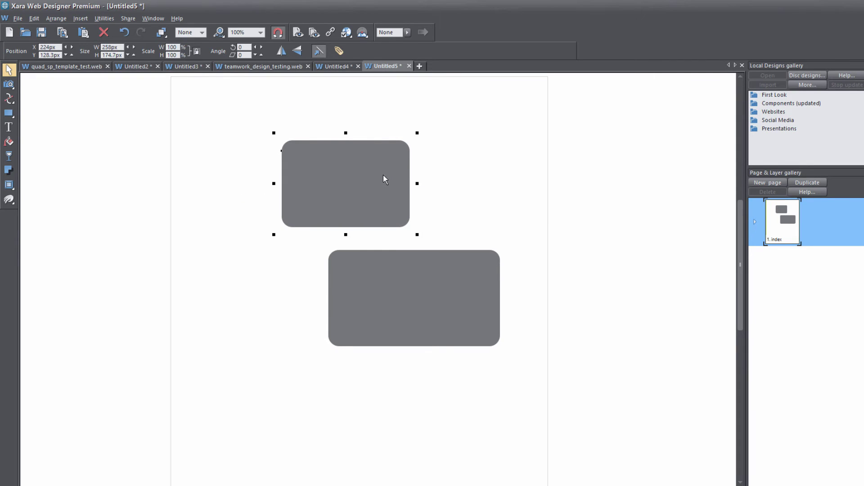
- Rotate the top rectangle to a tilted angle, shift it left and deselect it
click(359, 173)
drag(416, 131, 390, 136)
drag(373, 183, 320, 191)
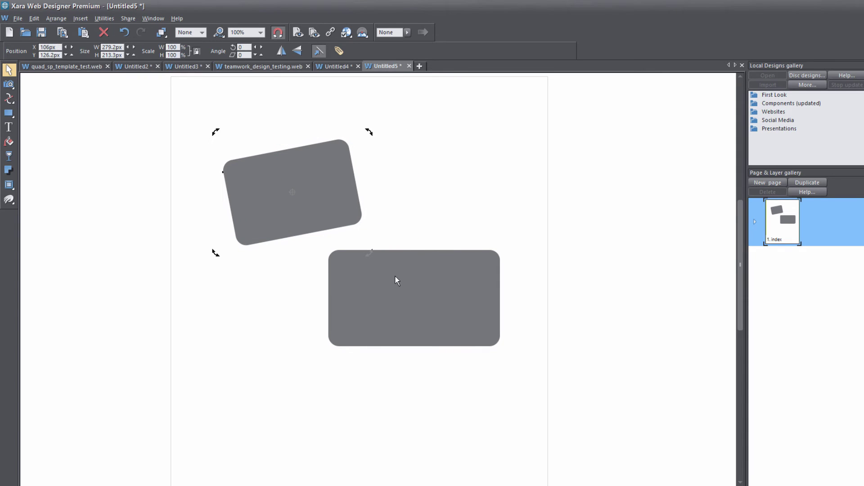
click(429, 219)
- Select the lower rectangle and move it down and to the left
click(422, 288)
double_click(423, 285)
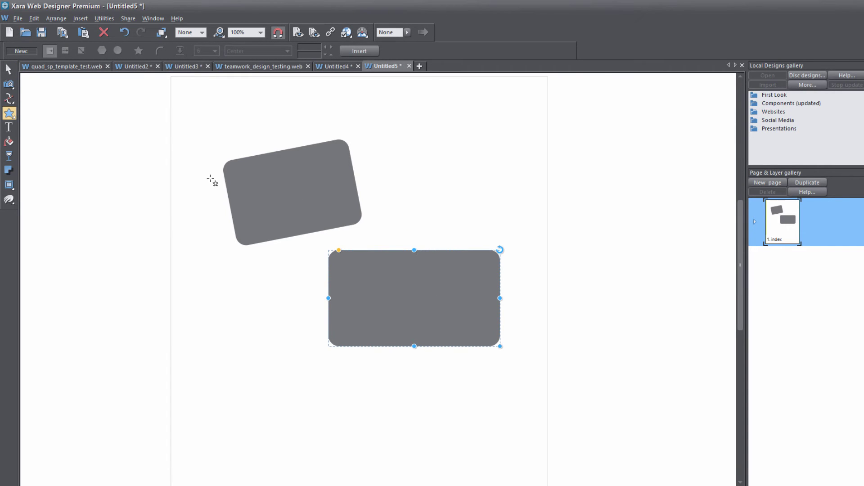
click(8, 69)
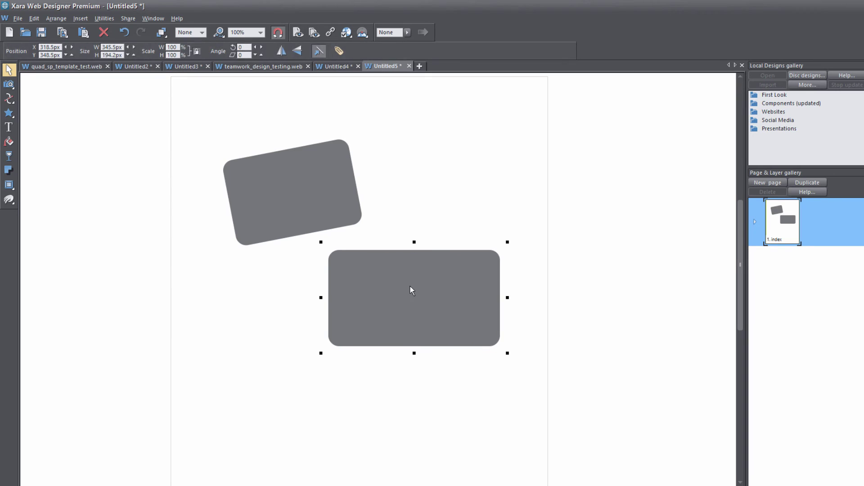
drag(441, 291, 413, 331)
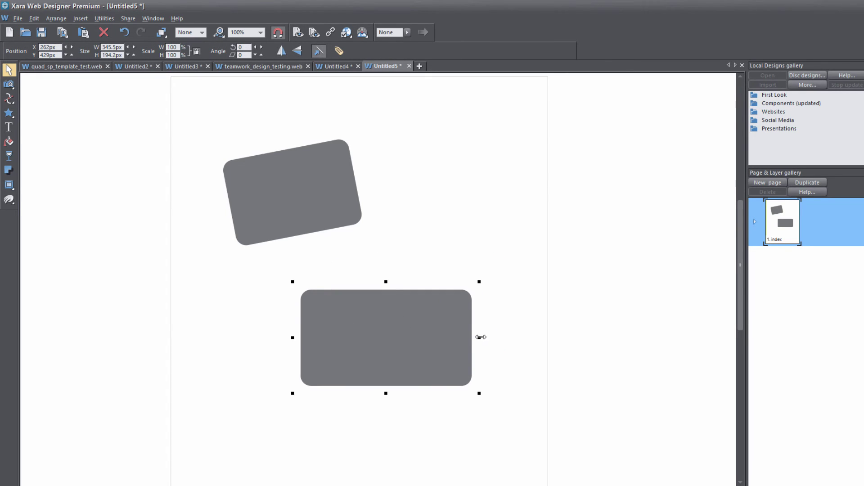
- Resize the lower rectangle into a flatter bar about 316 × 133 px
drag(480, 337, 450, 337)
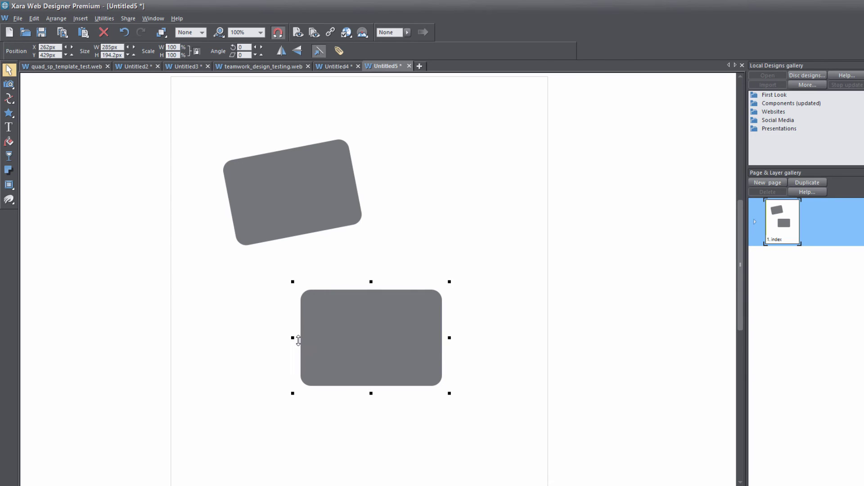
drag(293, 338, 255, 339)
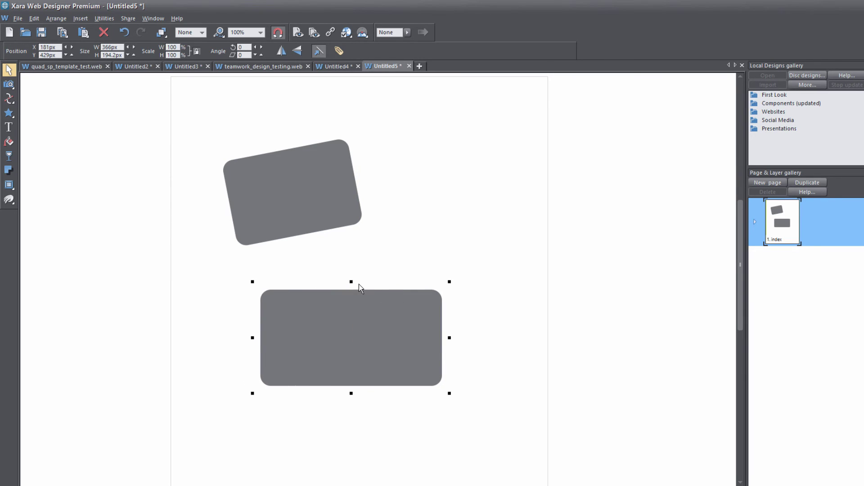
drag(352, 284, 348, 304)
drag(450, 395, 423, 382)
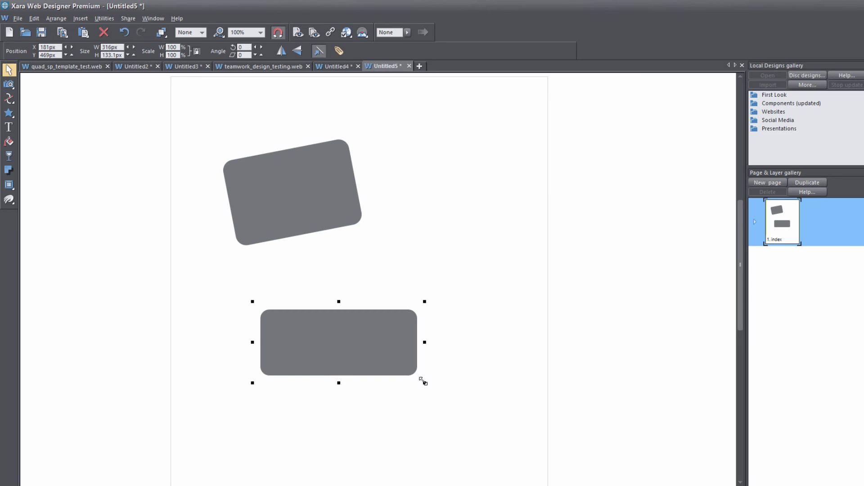
double_click(392, 354)
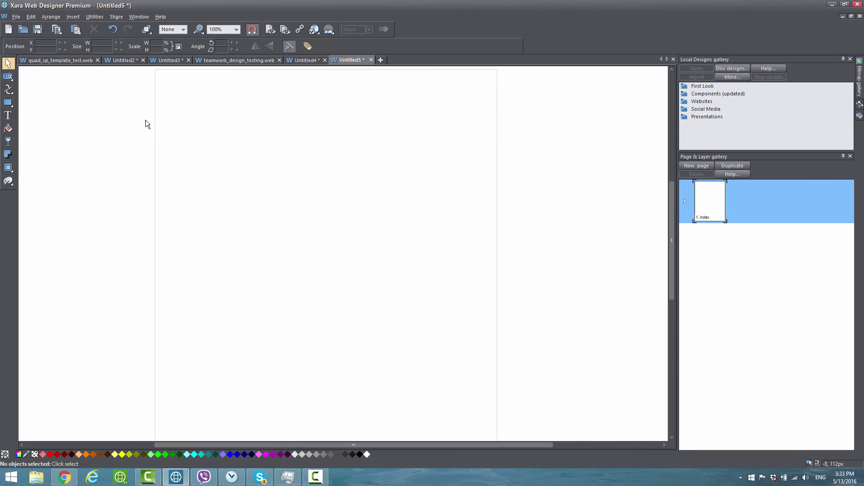
- Insert a dark grey Ellipse quick shape at the centre of the page
mouse_move(12, 112)
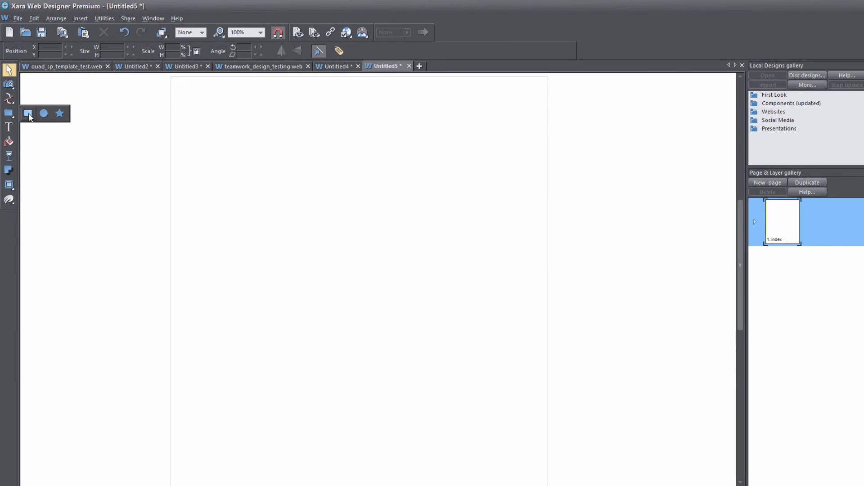
click(60, 114)
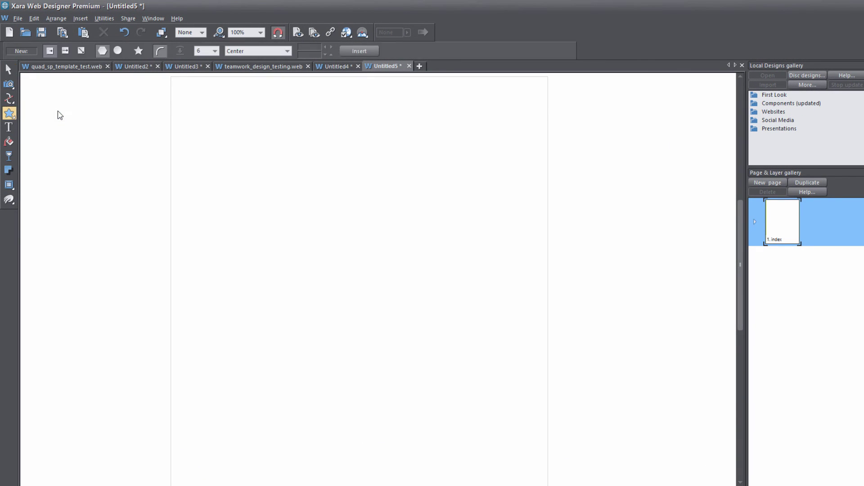
click(357, 51)
click(366, 66)
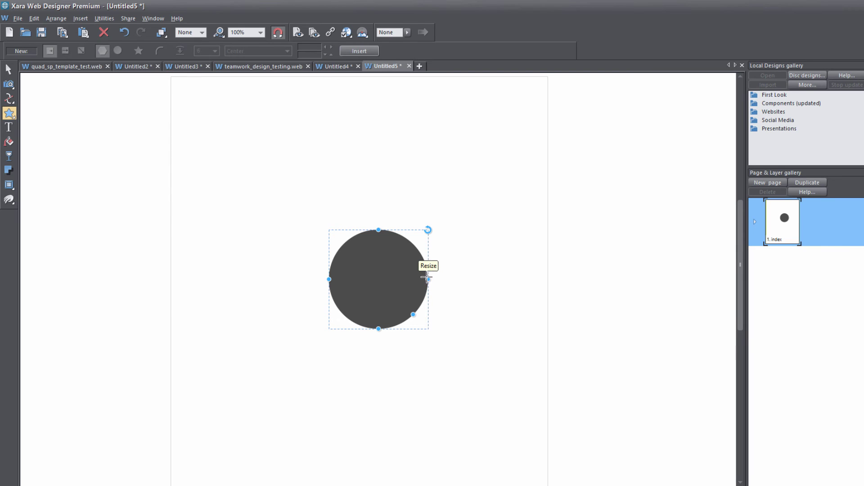
- Stretch the circle wider and taller into an ellipse and scale it larger
drag(428, 280, 487, 294)
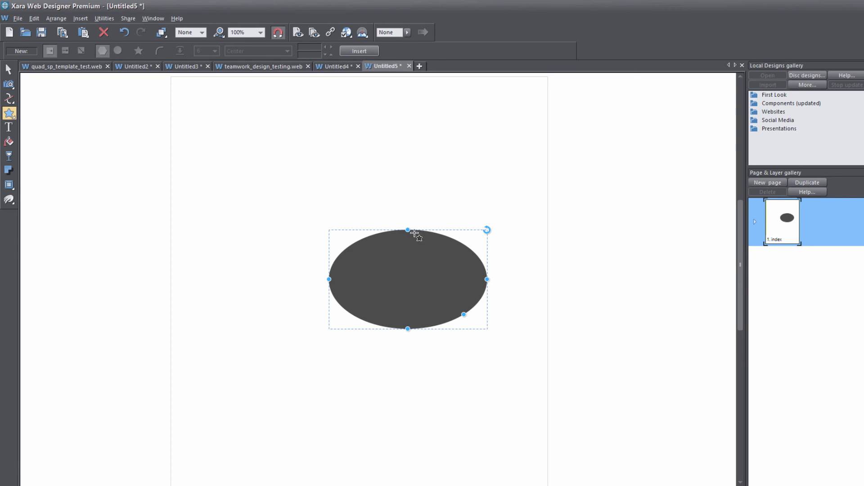
mouse_move(409, 231)
mouse_down()
mouse_move(405, 158)
mouse_move(404, 245)
mouse_move(406, 165)
mouse_move(408, 224)
mouse_up()
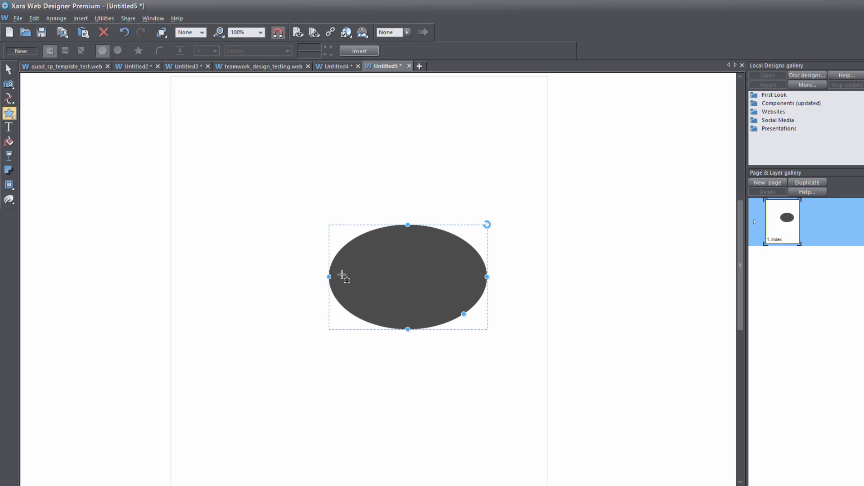
mouse_move(329, 277)
mouse_down()
mouse_move(290, 271)
mouse_move(358, 286)
mouse_move(336, 288)
mouse_up()
drag(465, 313, 550, 373)
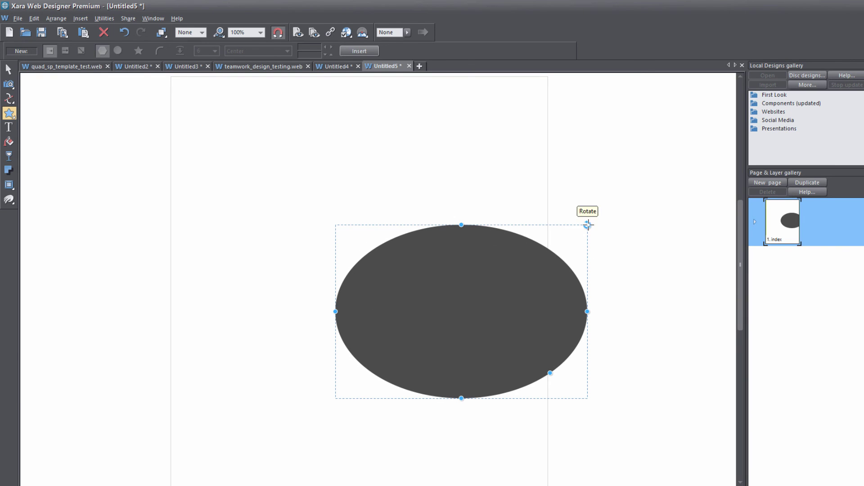
- Rotate the ellipse to a diagonal tilt and move it up and left
drag(586, 225, 490, 227)
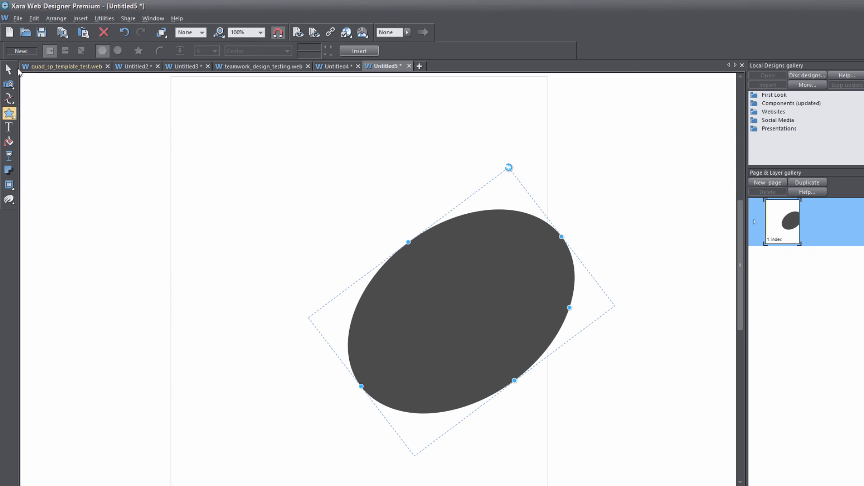
click(8, 70)
drag(452, 272, 350, 248)
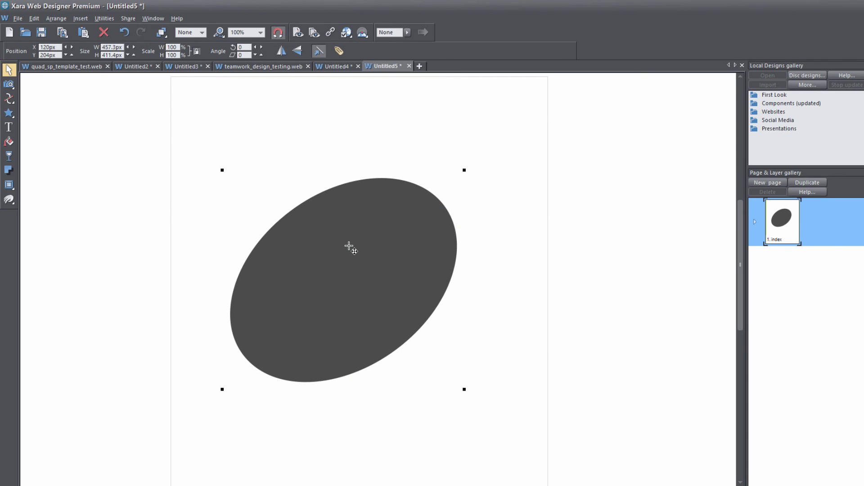